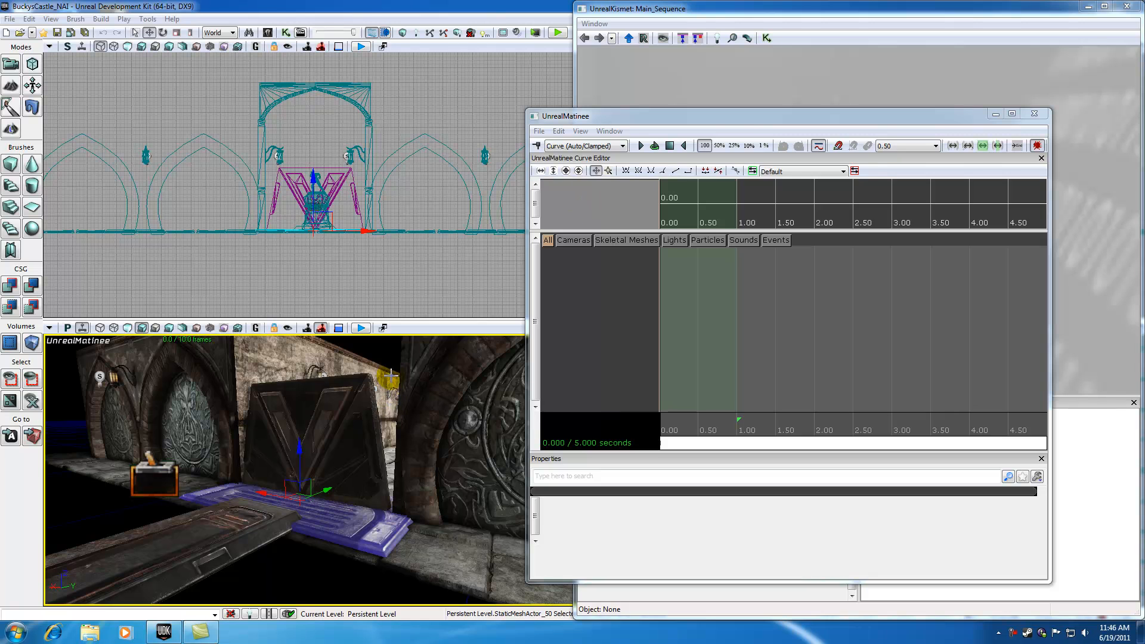
# With the door mesh selected, add a new empty Matinee group named DoorMoving.
pyautogui.click(325, 410)
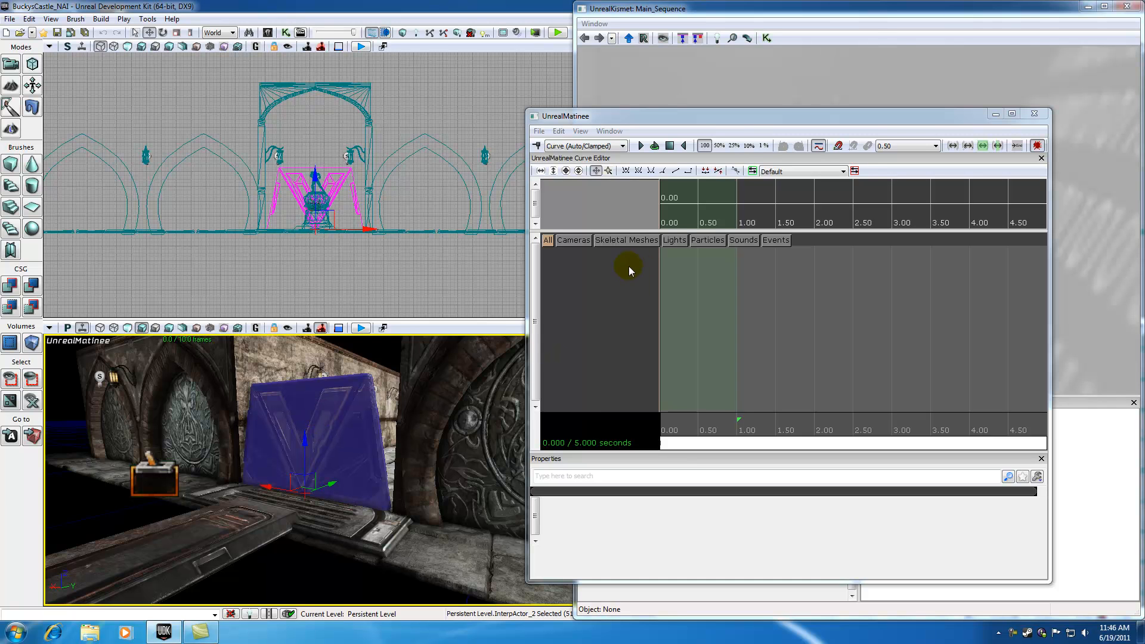
pyautogui.rightClick(575, 278)
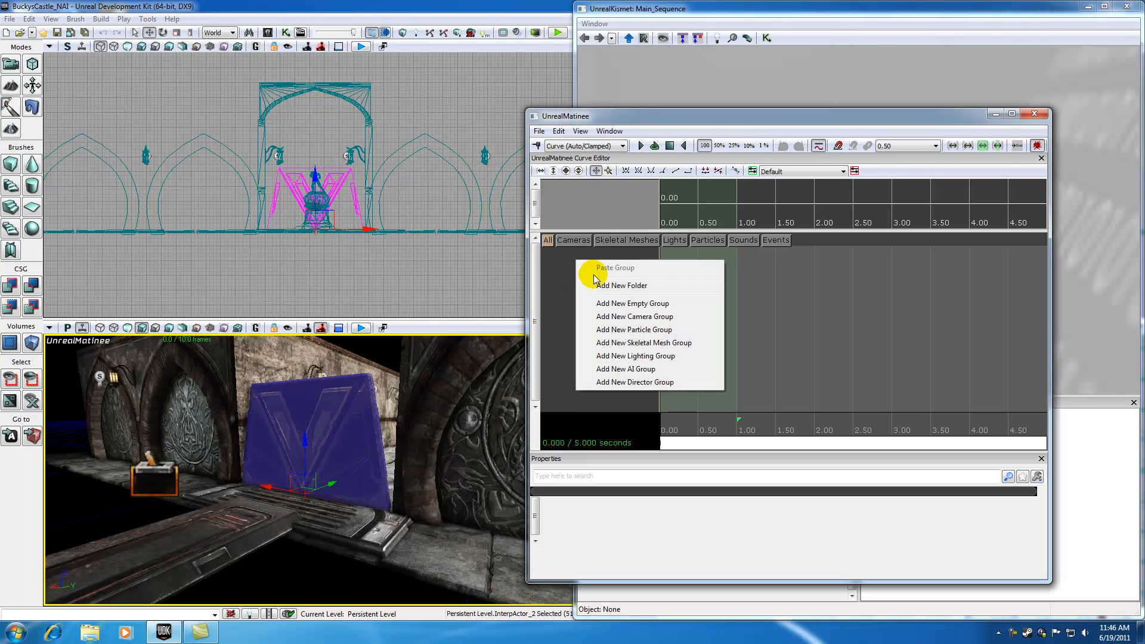
pyautogui.click(563, 276)
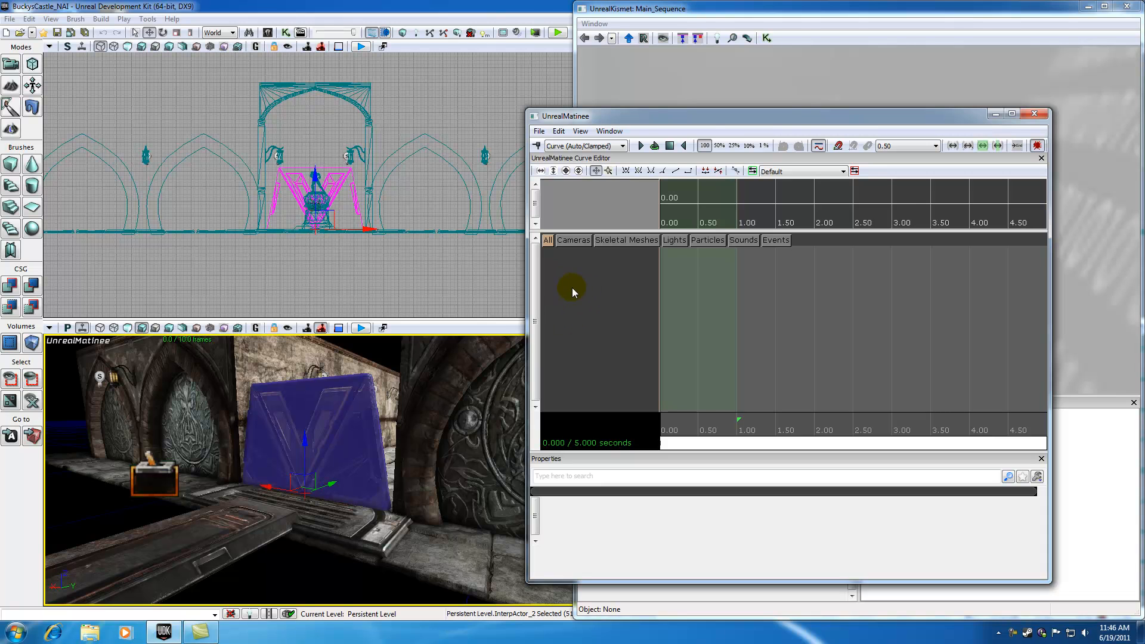
pyautogui.rightClick(577, 276)
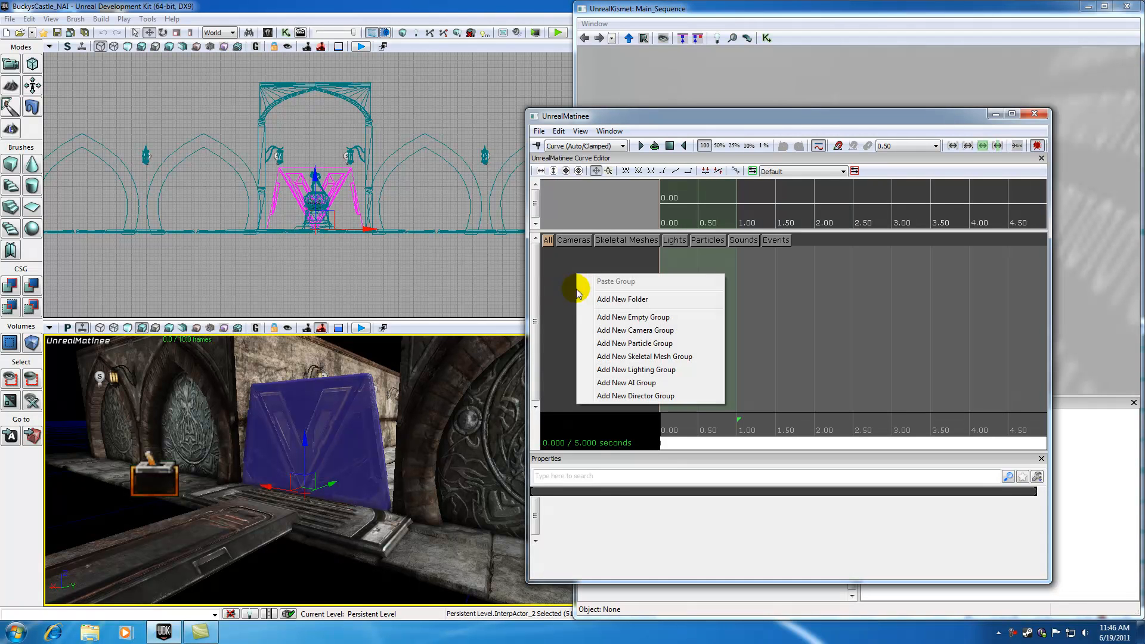
pyautogui.click(620, 317)
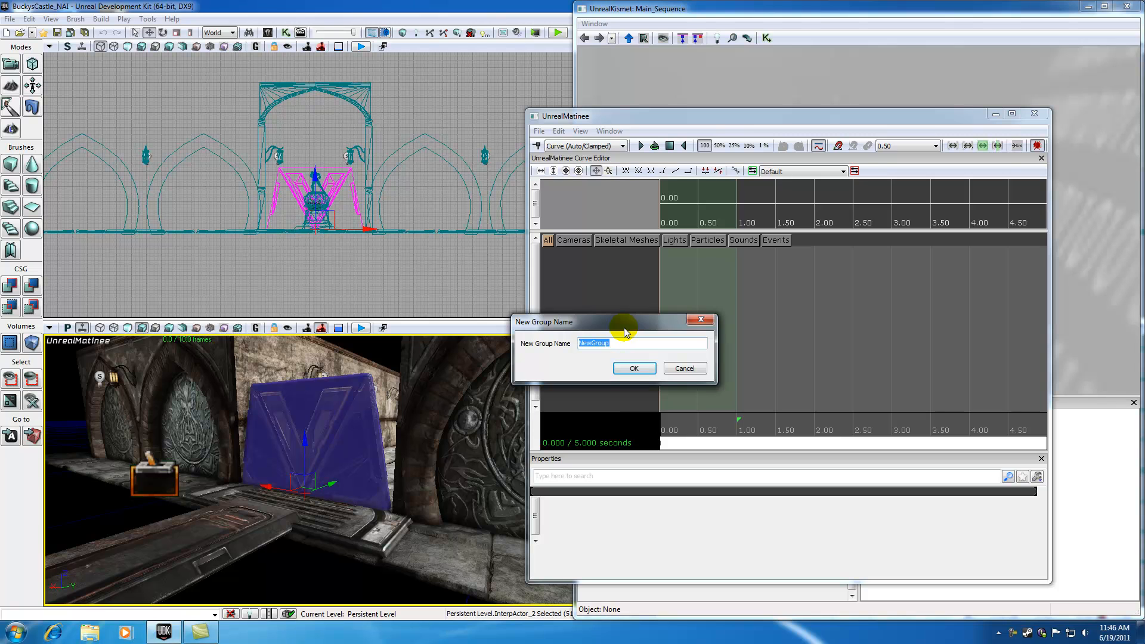
pyautogui.write('Door')
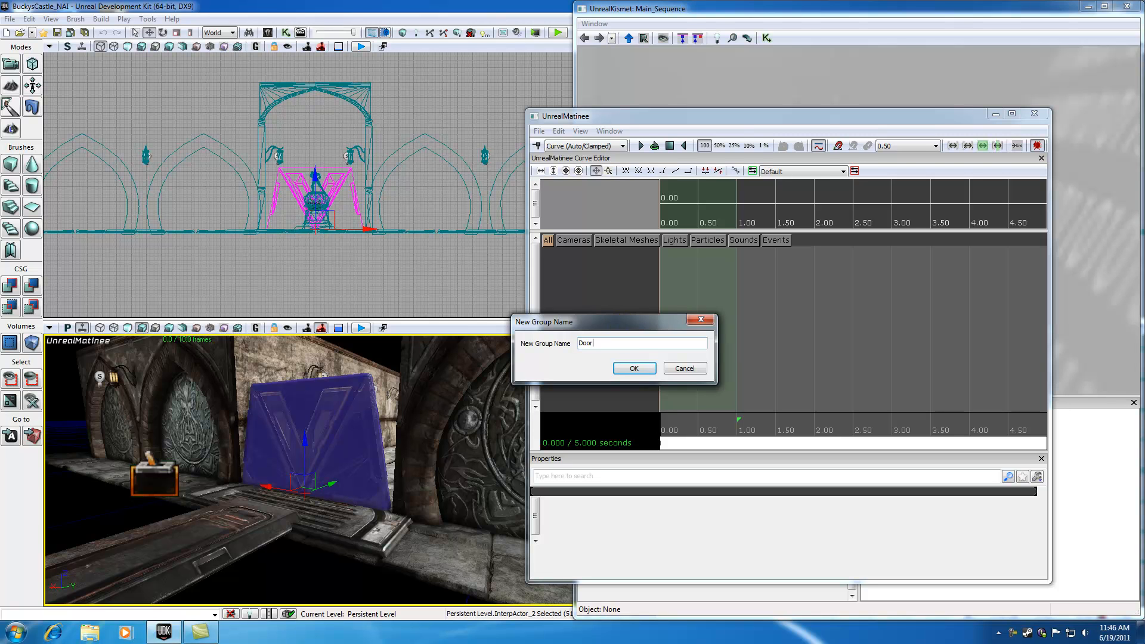
pyautogui.write('Moving')
pyautogui.click(634, 368)
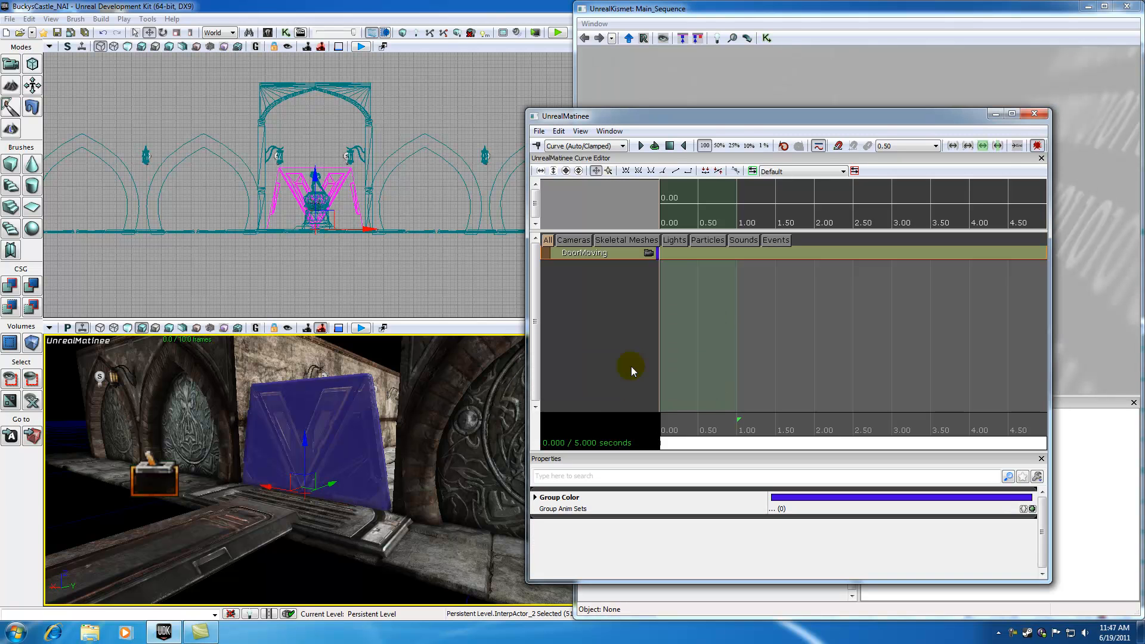
# Add a new Movement track to the DoorMoving group.
pyautogui.rightClick(584, 252)
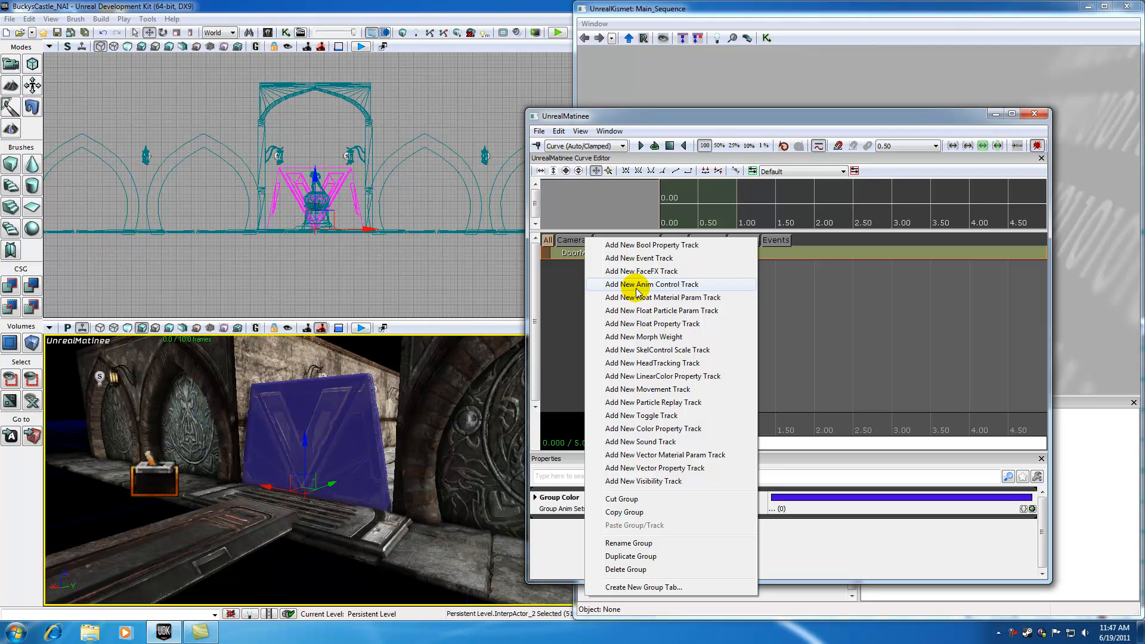
pyautogui.click(643, 394)
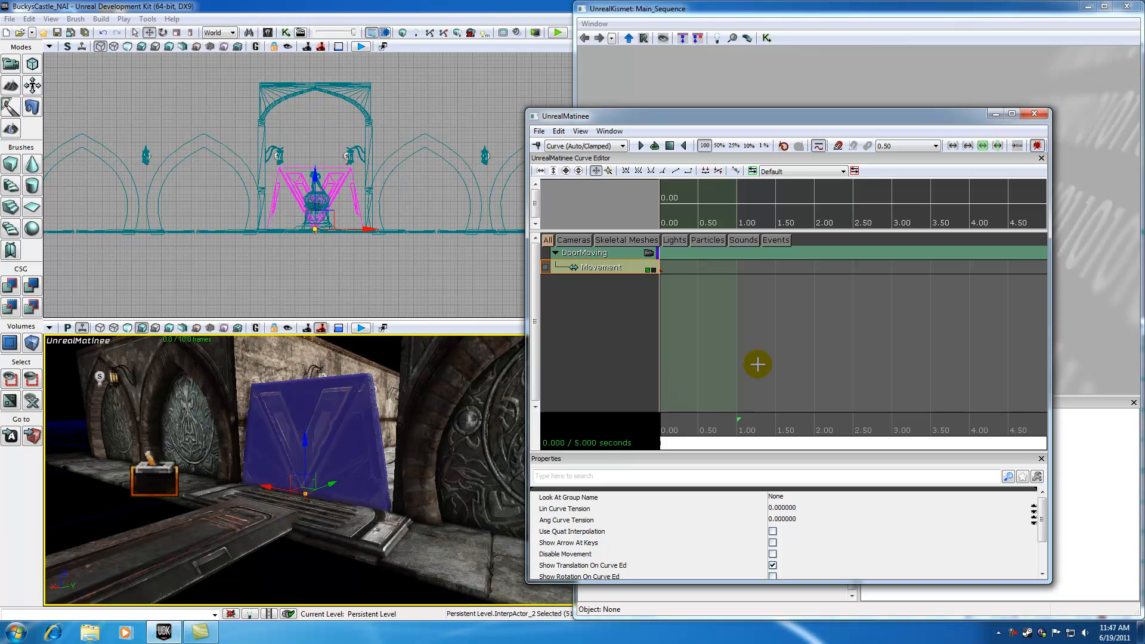
pyautogui.scroll(-5, 761, 358)
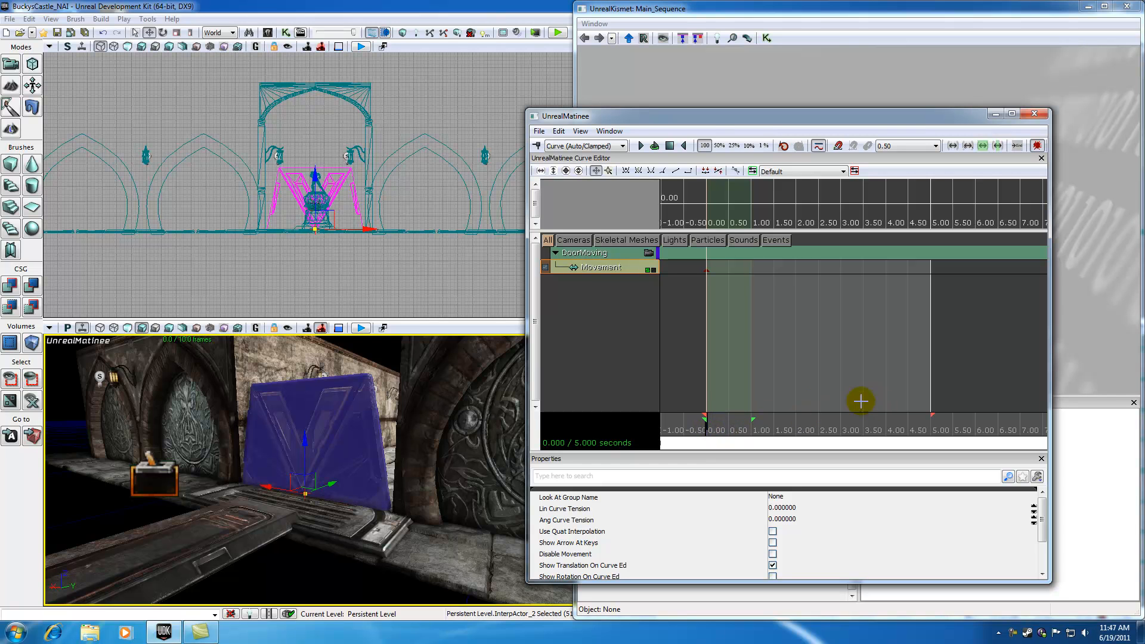
# Add a movement key at about 2.96 seconds and lower the door below the floor for that key.
pyautogui.click(715, 428)
pyautogui.moveTo(717, 428); pyautogui.dragTo(841, 428)
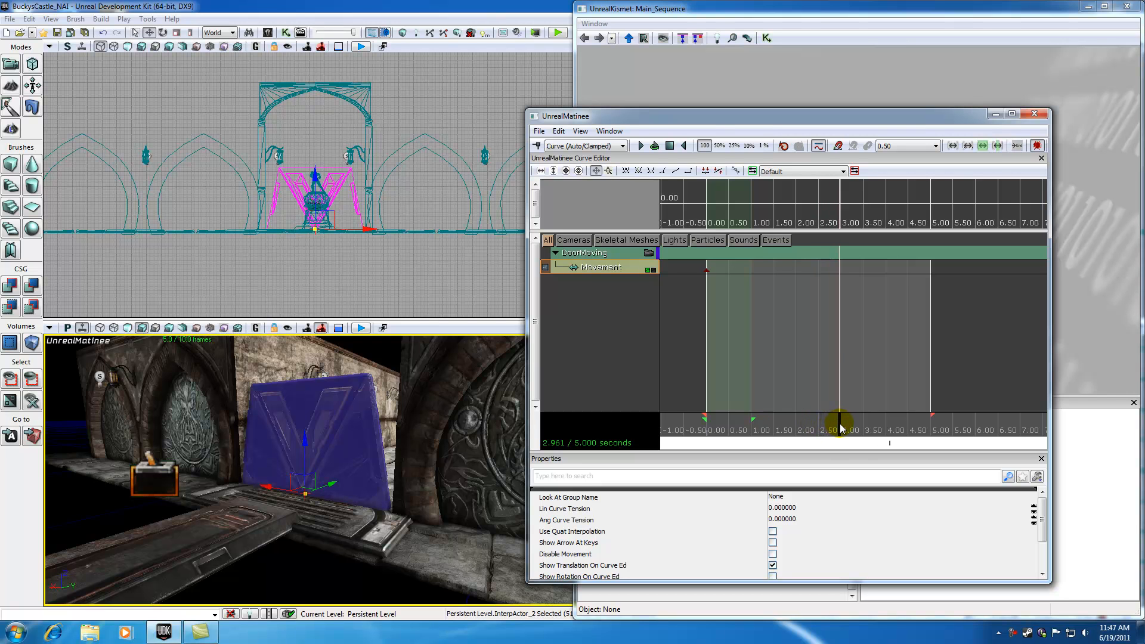
pyautogui.click(538, 146)
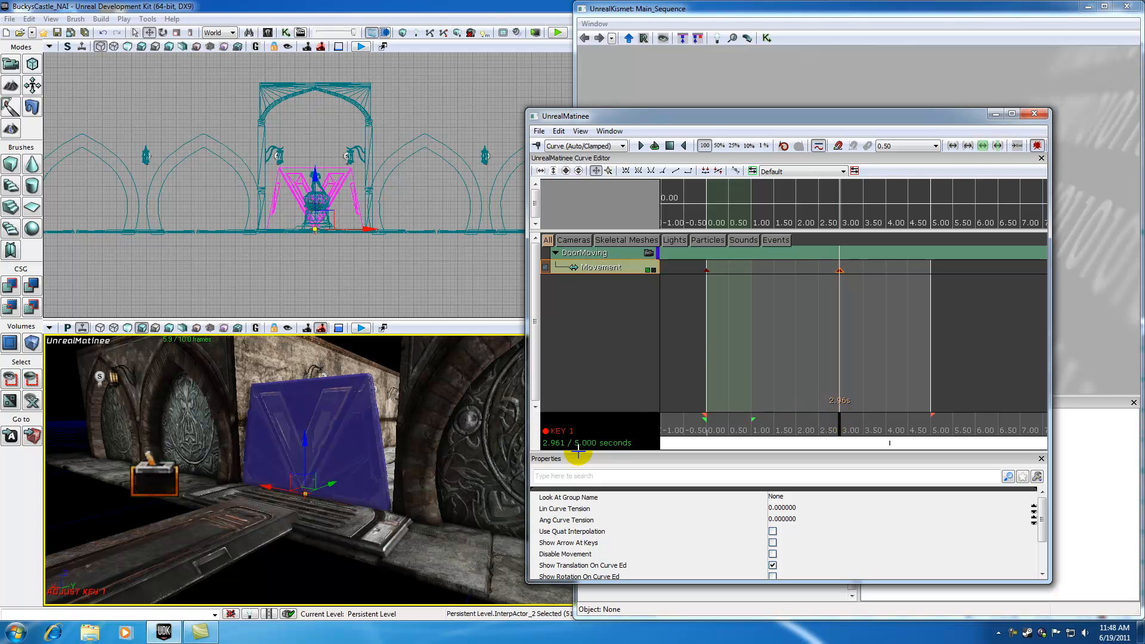
pyautogui.moveTo(305, 442); pyautogui.dragTo(301, 536)
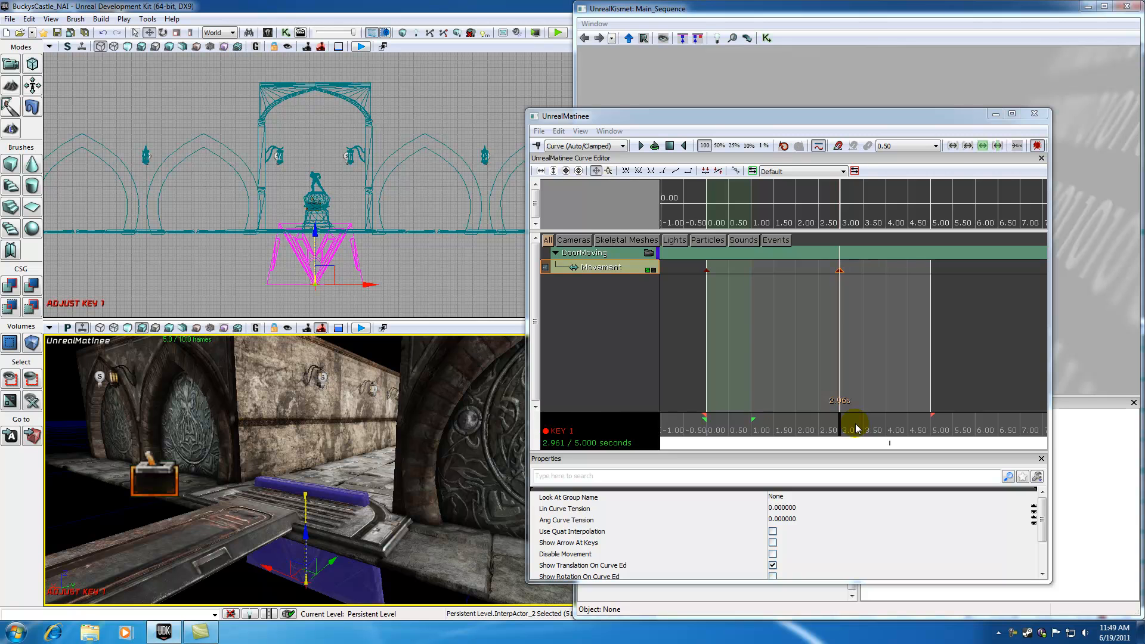
# Switch between the first and second movement keys to preview the door's positions.
pyautogui.moveTo(839, 426); pyautogui.dragTo(703, 420)
pyautogui.click(706, 269)
pyautogui.click(839, 270)
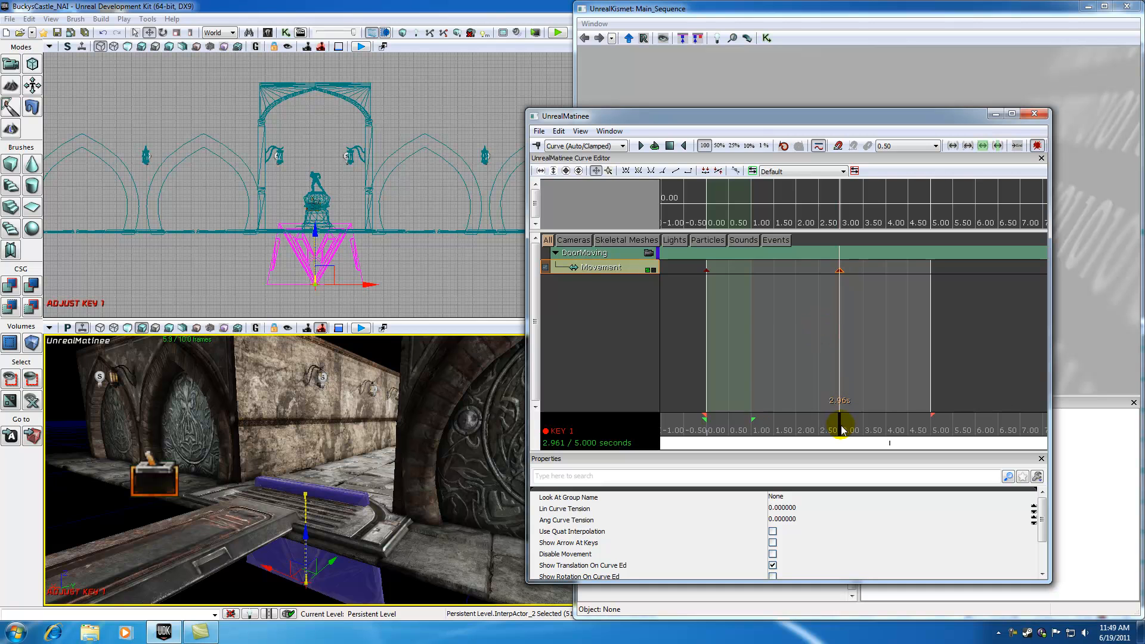
pyautogui.click(706, 271)
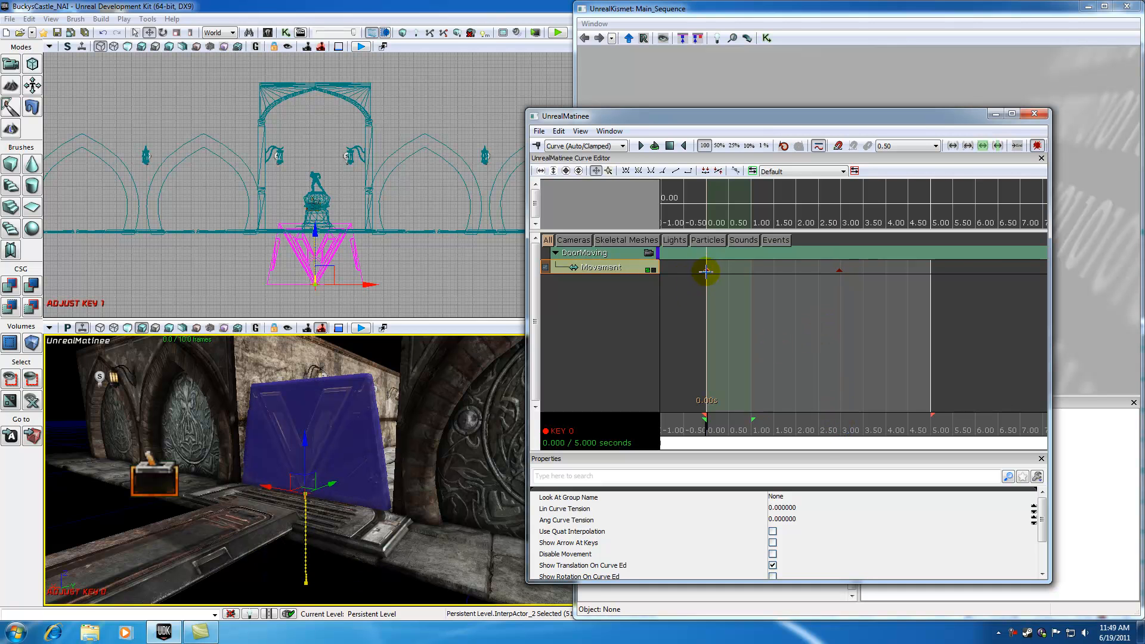
pyautogui.click(838, 271)
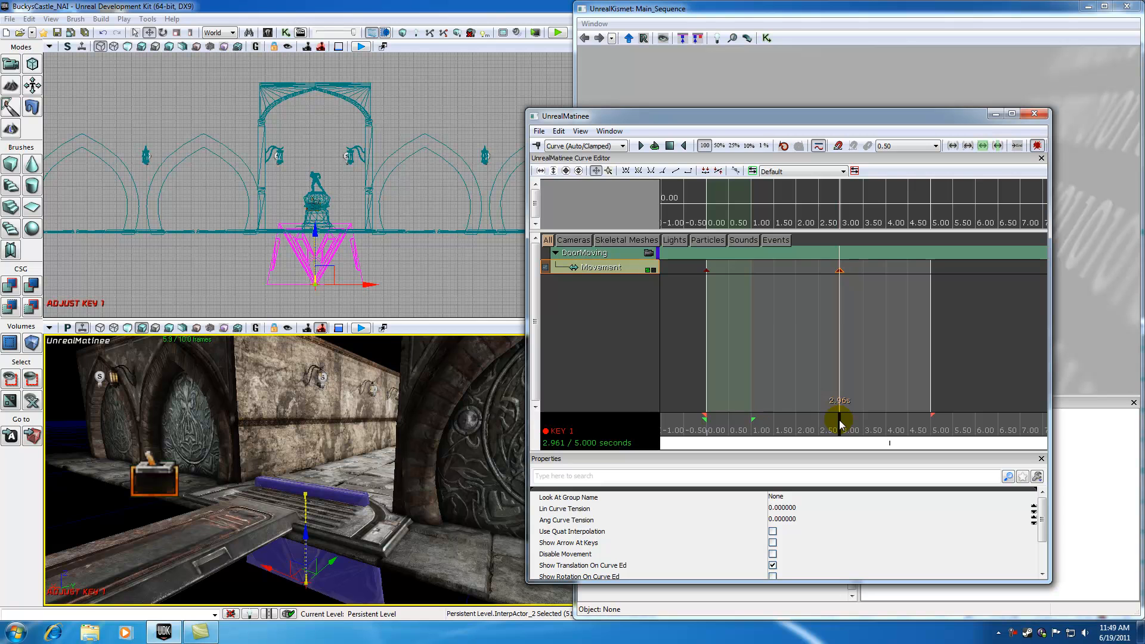
pyautogui.moveTo(840, 424)
pyautogui.mouseDown()
pyautogui.moveTo(705, 418)
pyautogui.moveTo(835, 418)
pyautogui.mouseUp()
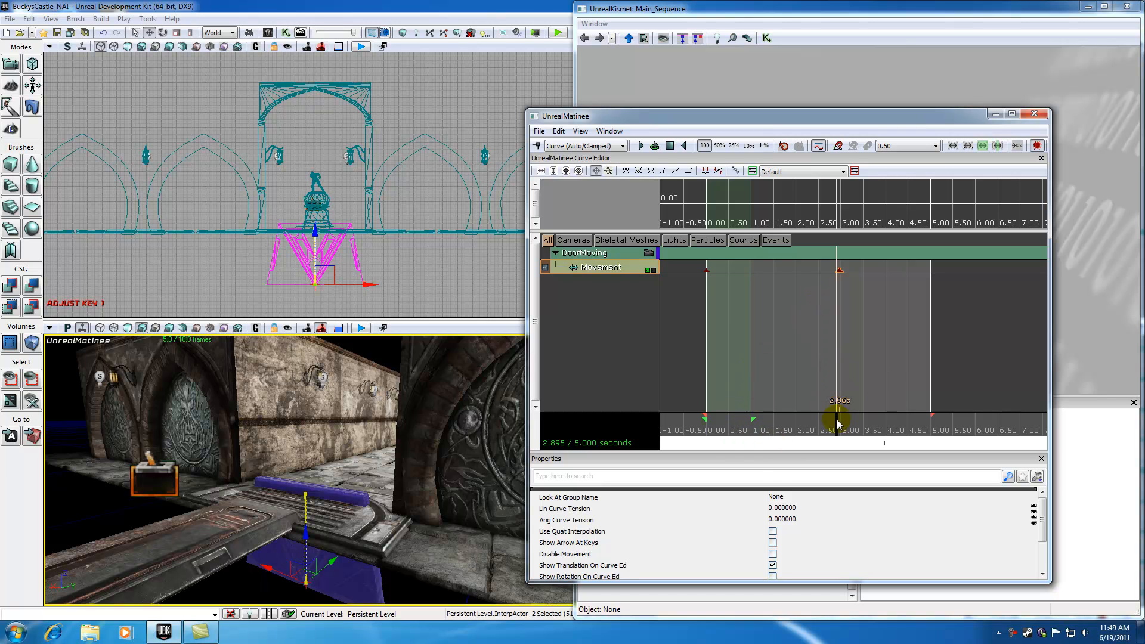
pyautogui.click(707, 268)
pyautogui.click(837, 268)
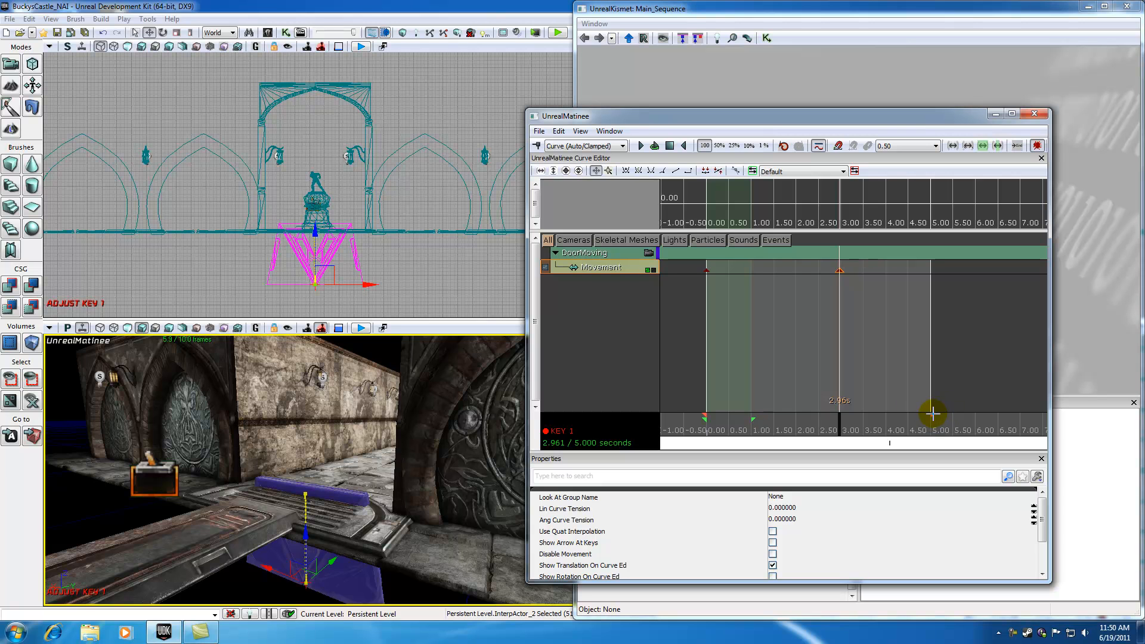
pyautogui.moveTo(835, 412)
pyautogui.mouseDown()
pyautogui.moveTo(710, 418)
pyautogui.moveTo(899, 424)
pyautogui.moveTo(834, 420)
pyautogui.mouseUp()
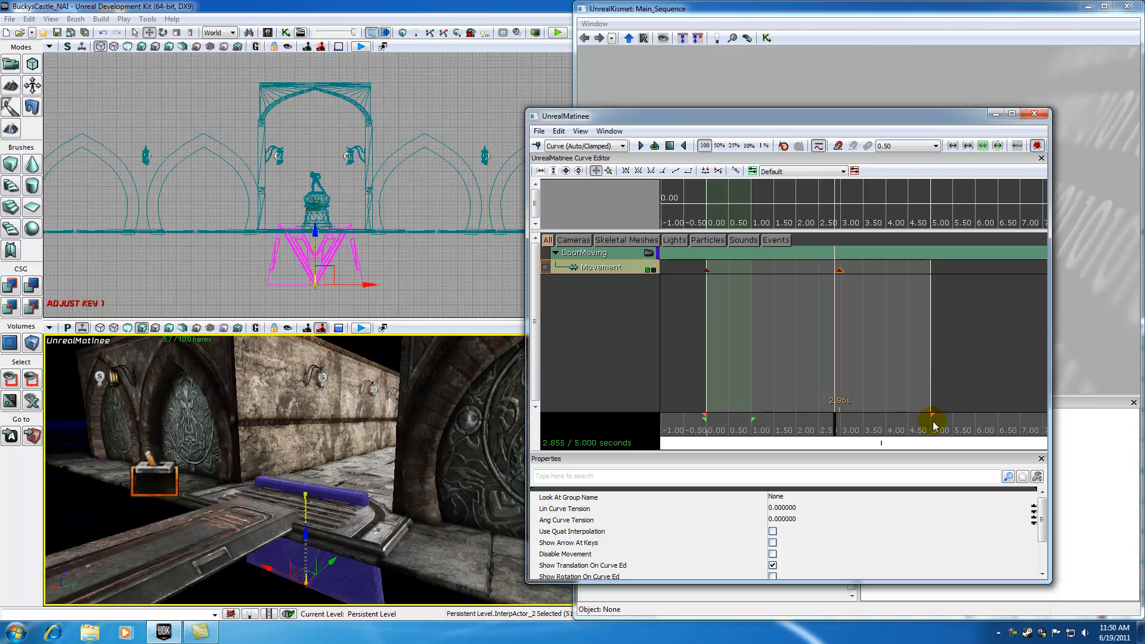
# Move the sequence end marker to the last key so the sequence ends at about 3.06 seconds.
pyautogui.moveTo(933, 414)
pyautogui.mouseDown()
pyautogui.moveTo(843, 404)
pyautogui.moveTo(831, 417)
pyautogui.moveTo(700, 422)
pyautogui.moveTo(841, 432)
pyautogui.mouseUp()
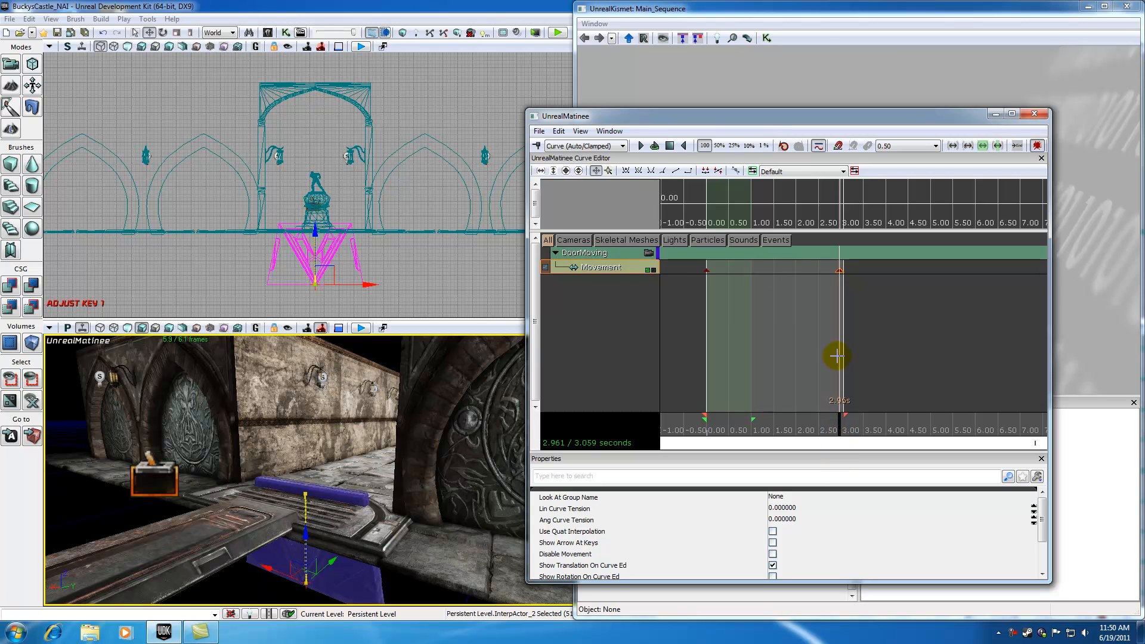
pyautogui.moveTo(841, 422)
pyautogui.mouseDown()
pyautogui.moveTo(702, 412)
pyautogui.moveTo(838, 424)
pyautogui.mouseUp()
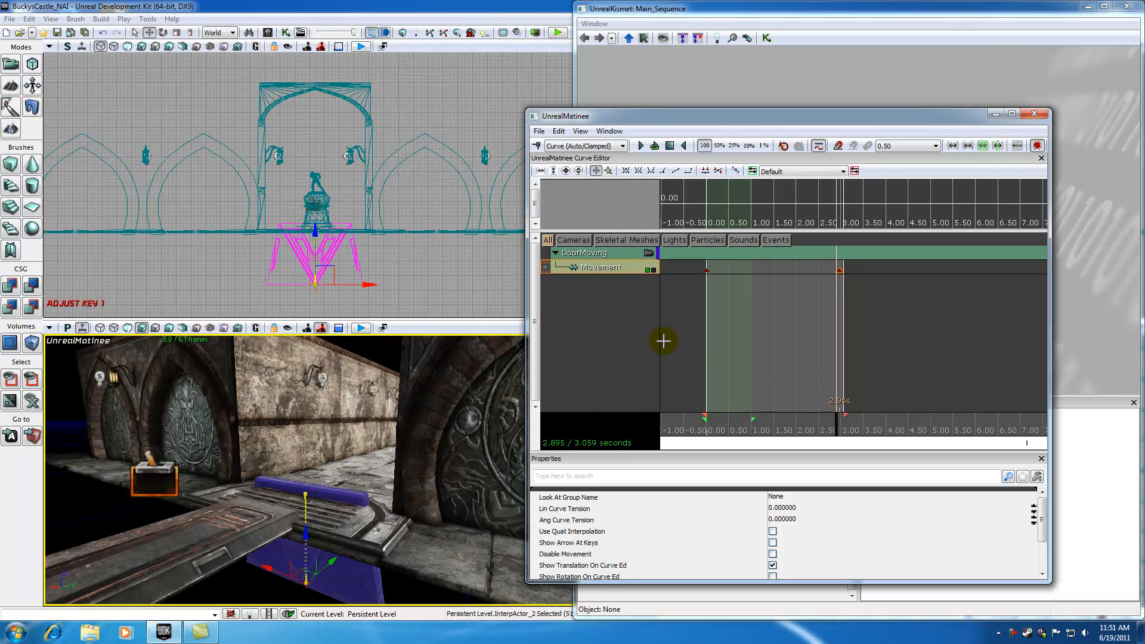
# Close the Matinee and Kismet windows and play the level from a spot in the perspective viewport.
pyautogui.click(1034, 115)
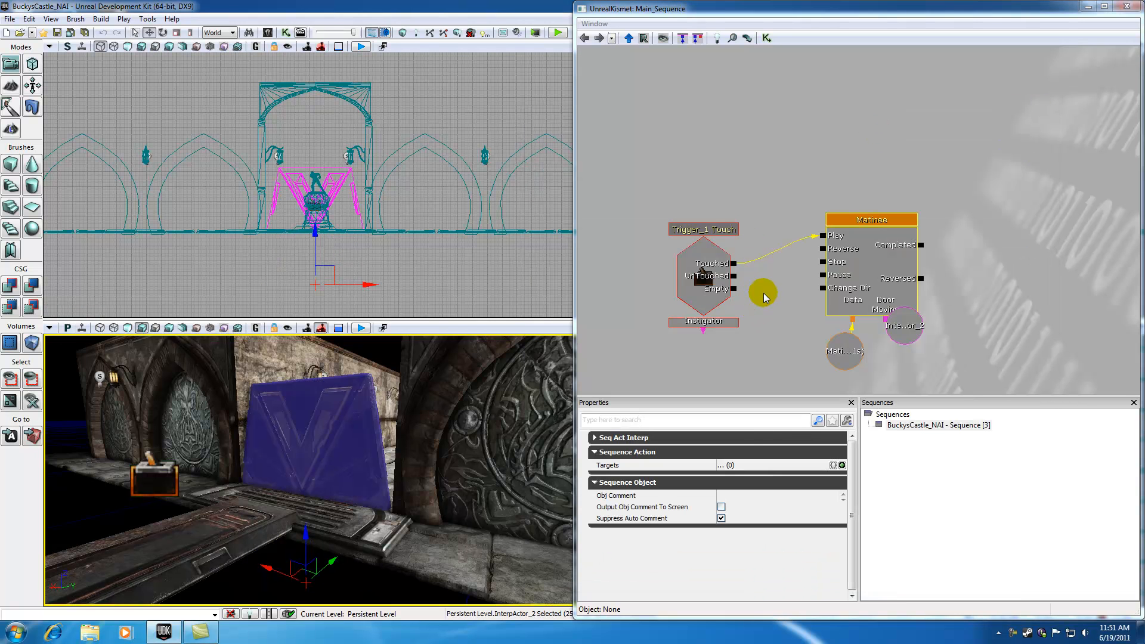
pyautogui.click(1127, 7)
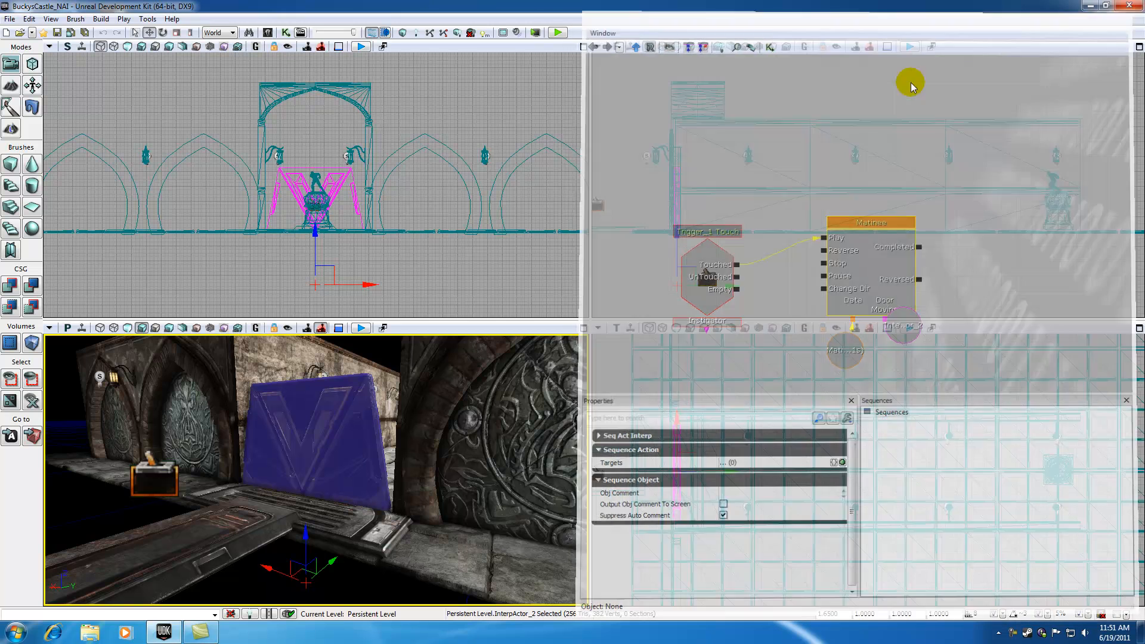
pyautogui.moveTo(250, 490); pyautogui.dragTo(252, 496)
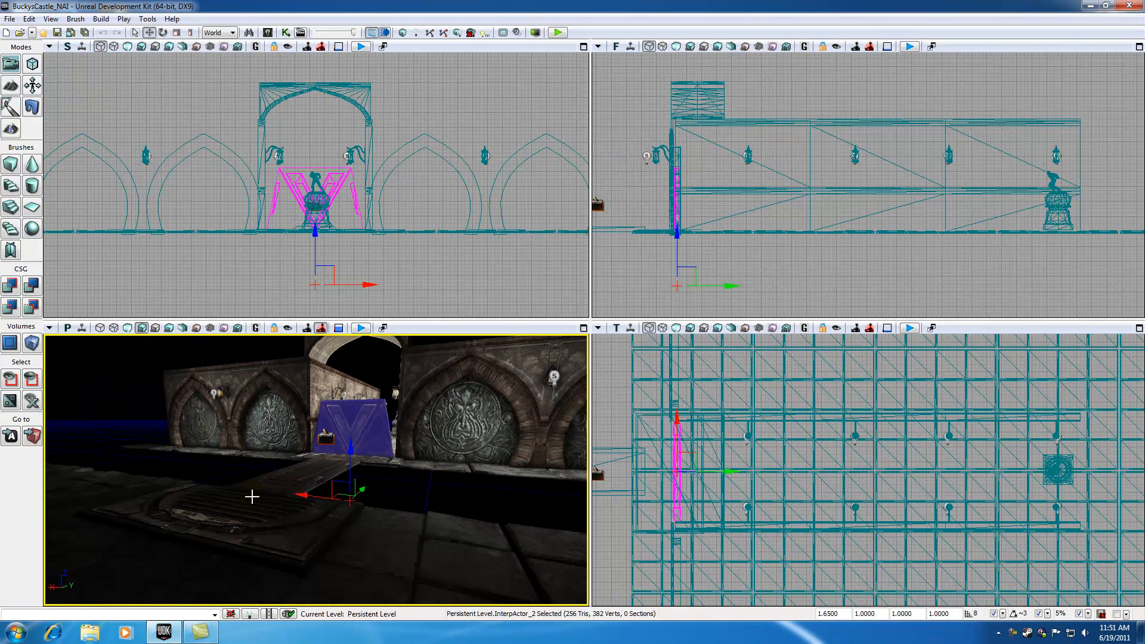
pyautogui.rightClick(165, 573)
pyautogui.click(191, 550)
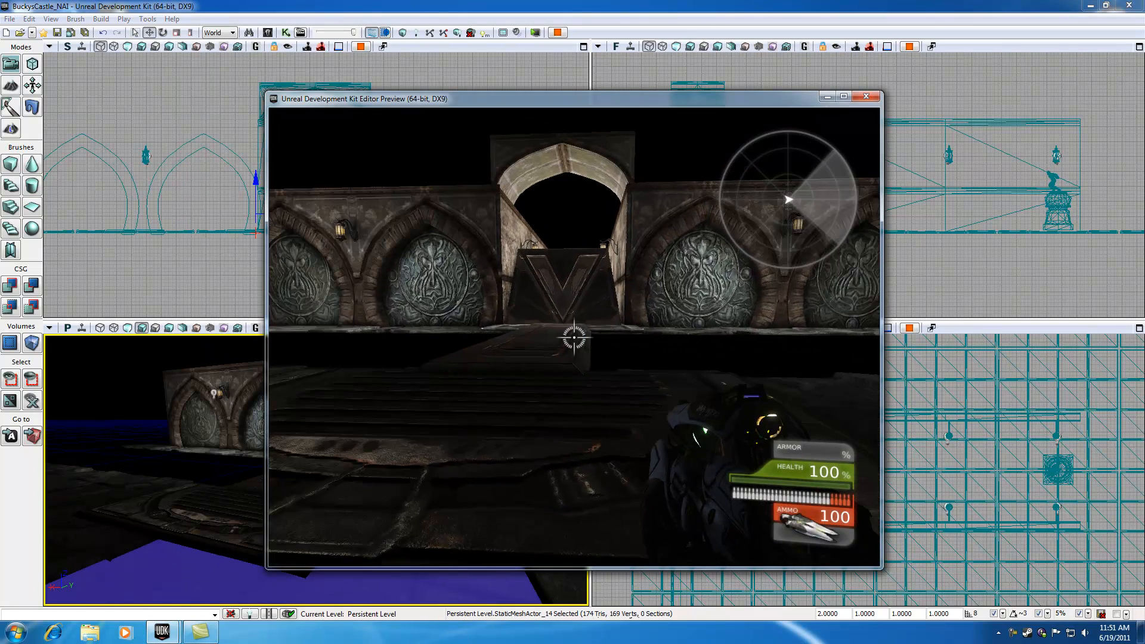
# Walk forward through the doorway in the play preview to test the door, then exit the preview.
pyautogui.press('w')
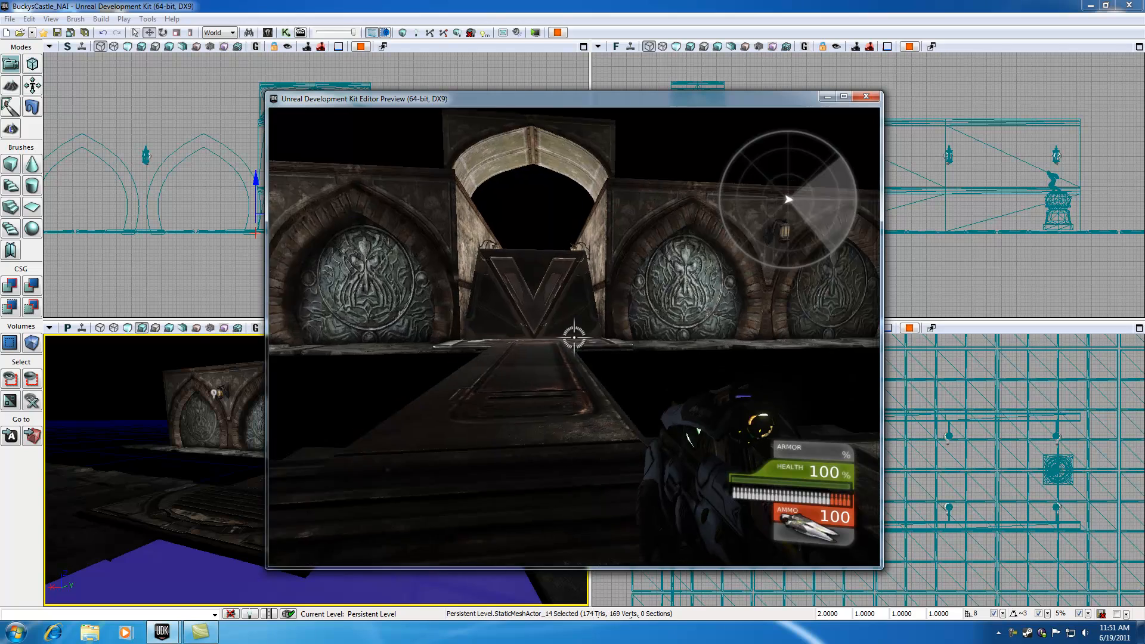
pyautogui.press('w')
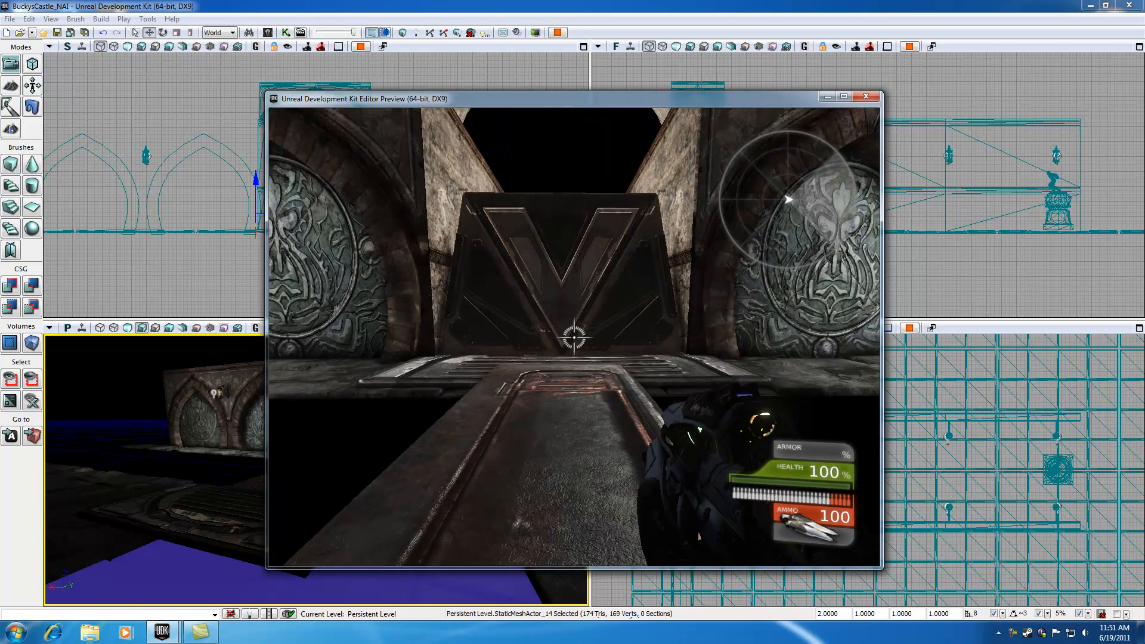
pyautogui.press('w')
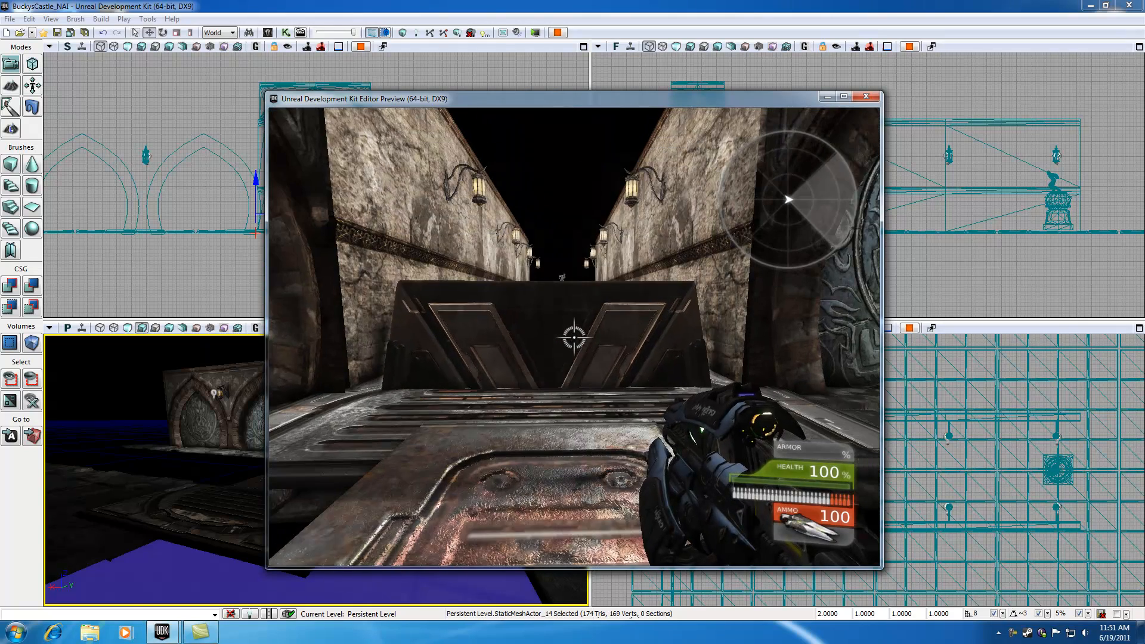
pyautogui.press('w')
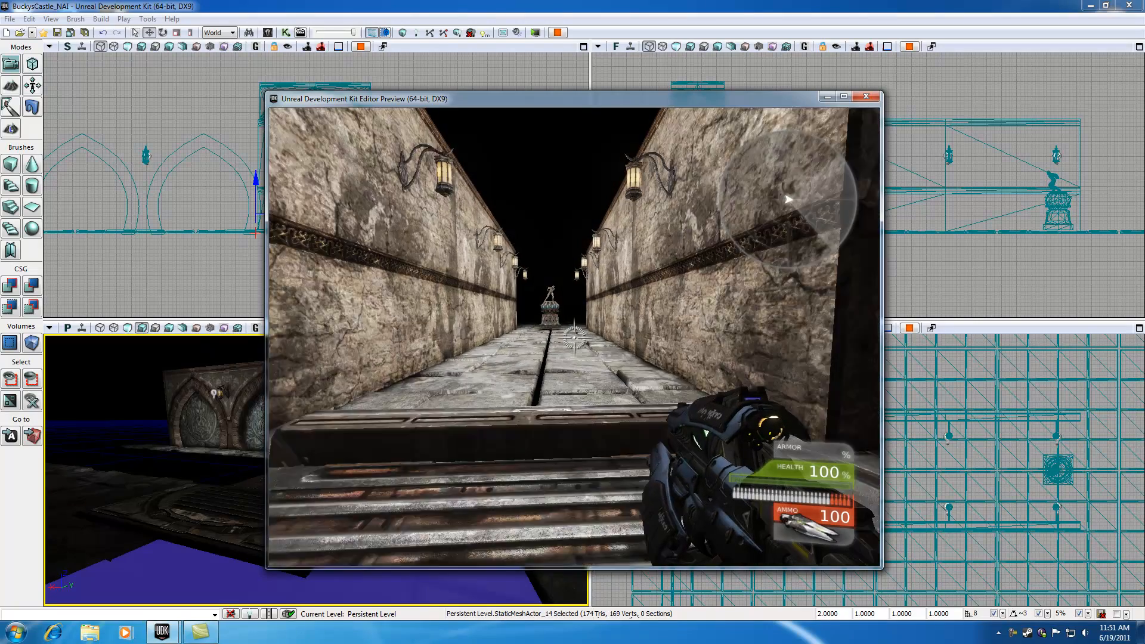
pyautogui.press('w')
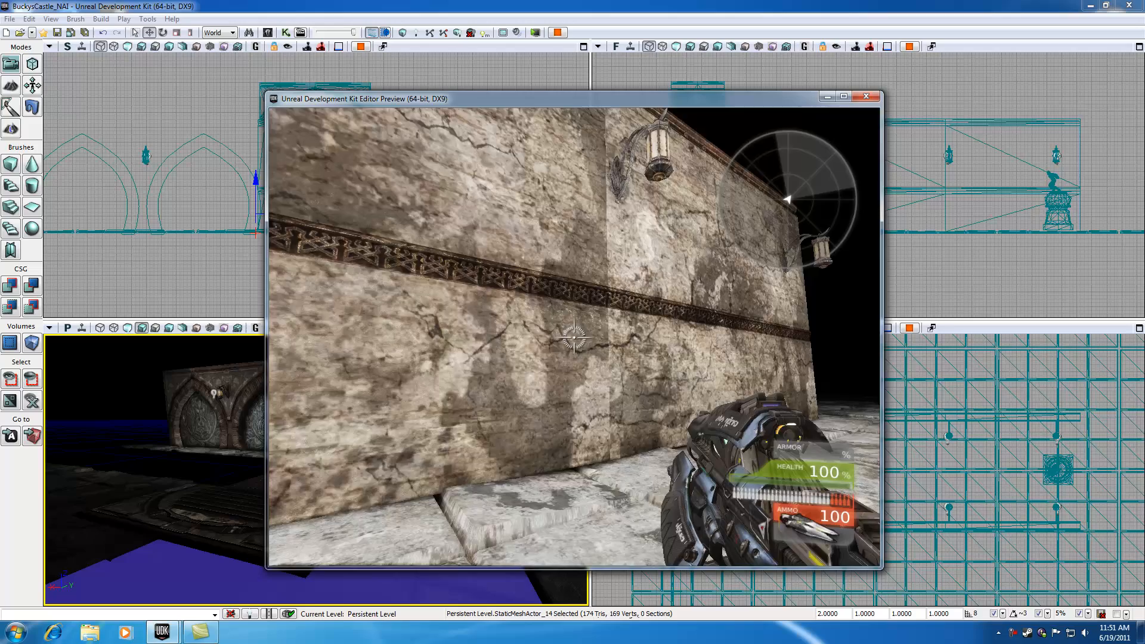
pyautogui.click(573, 338)
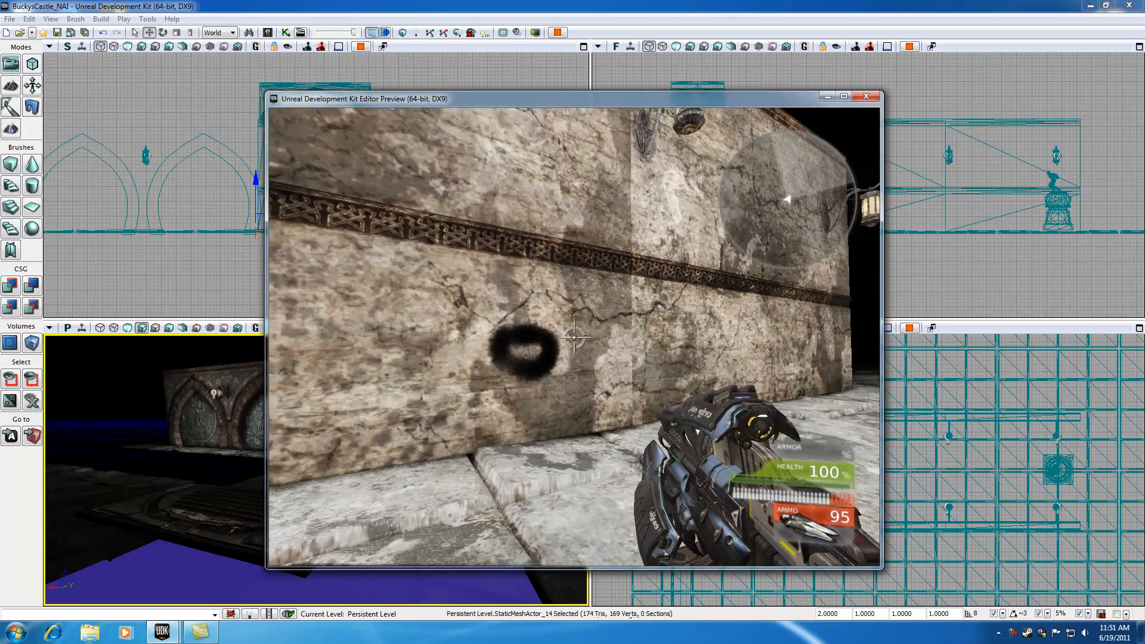
pyautogui.click(574, 338)
pyautogui.moveTo(574, 338); pyautogui.dragTo(573, 337)
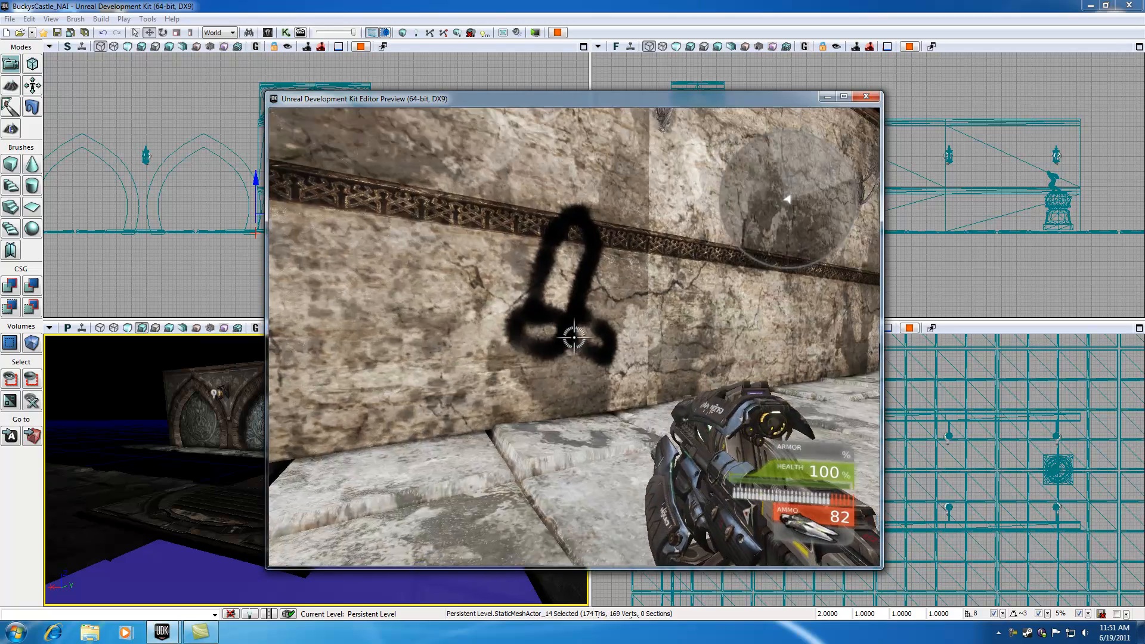
pyautogui.press('Escape')
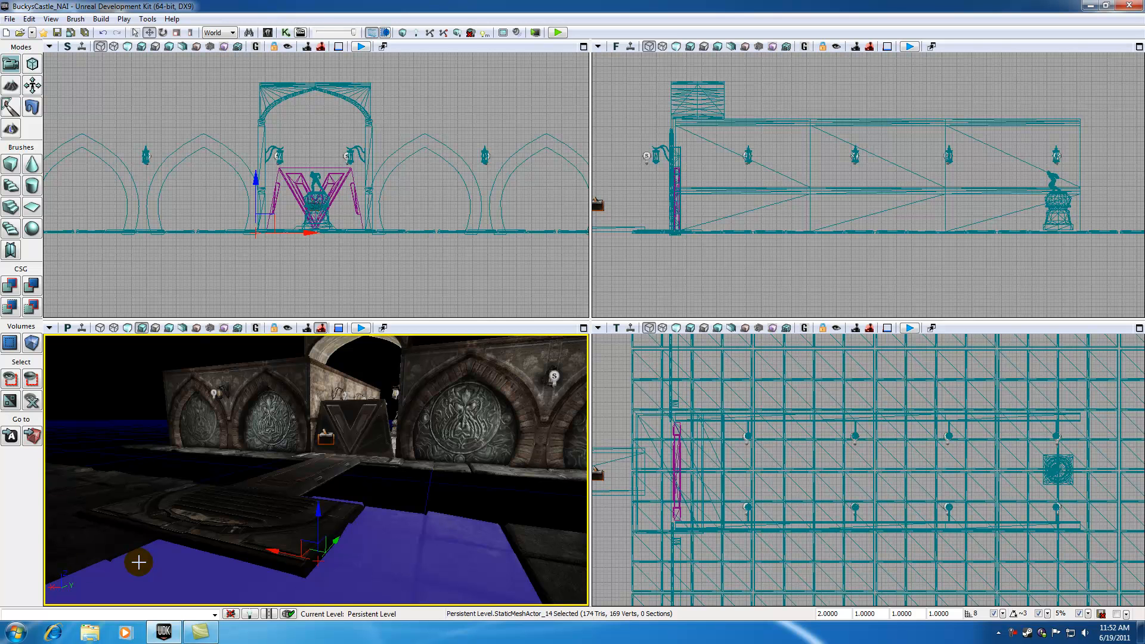
# Reopen Kismet and open the Matinee sequence in the Matinee editor.
pyautogui.click(115, 367)
pyautogui.moveTo(371, 500); pyautogui.dragTo(385, 393)
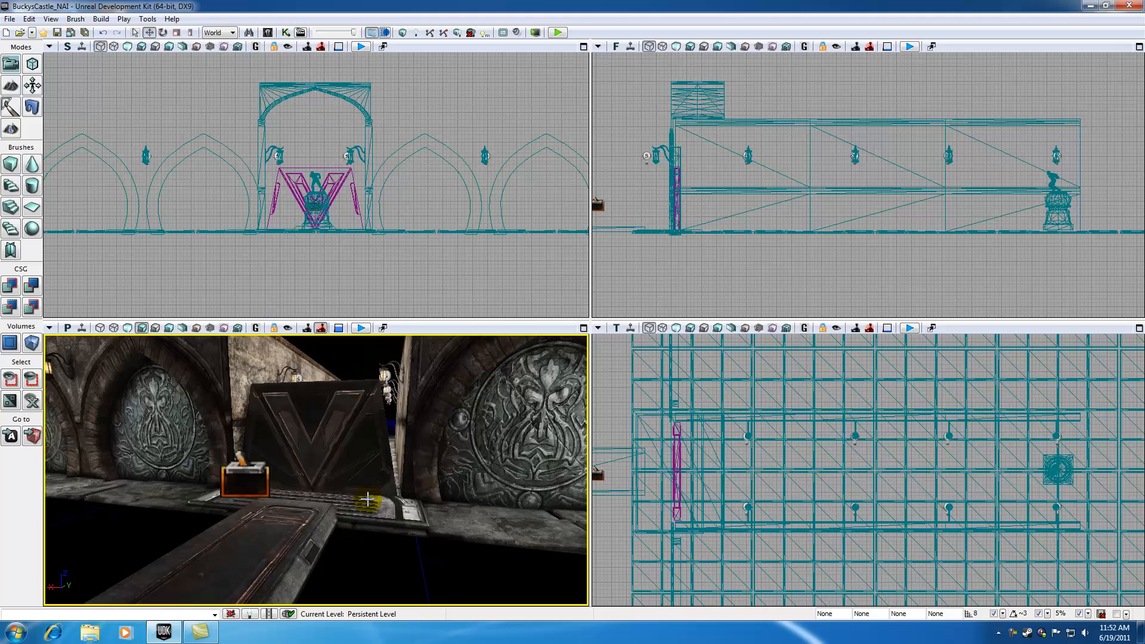
pyautogui.click(286, 32)
pyautogui.click(871, 222)
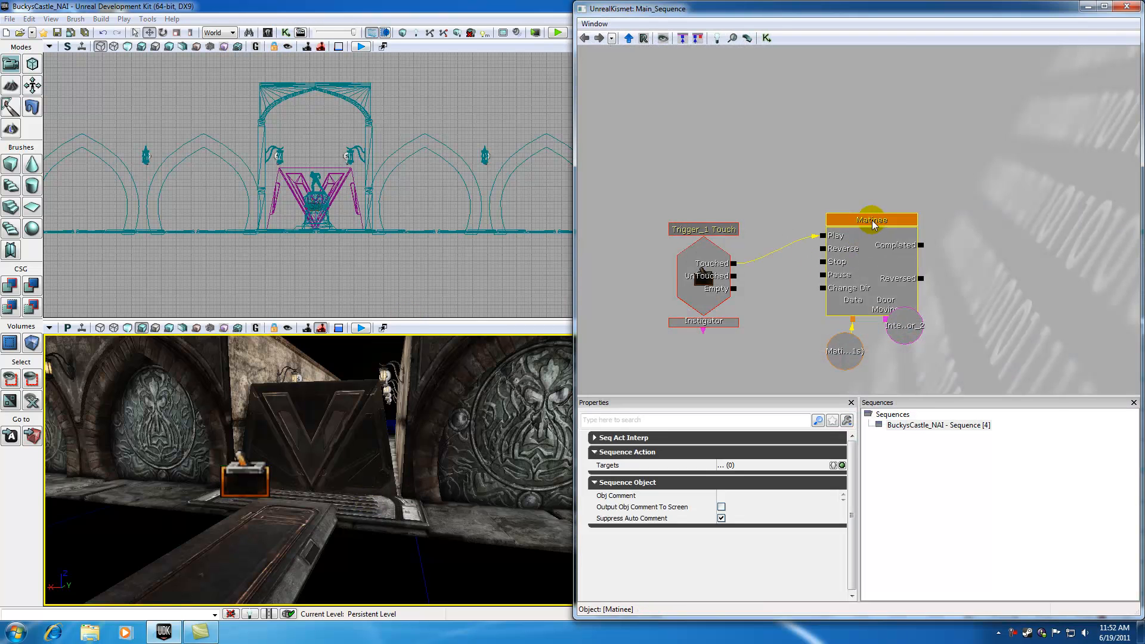
pyautogui.doubleClick(872, 222)
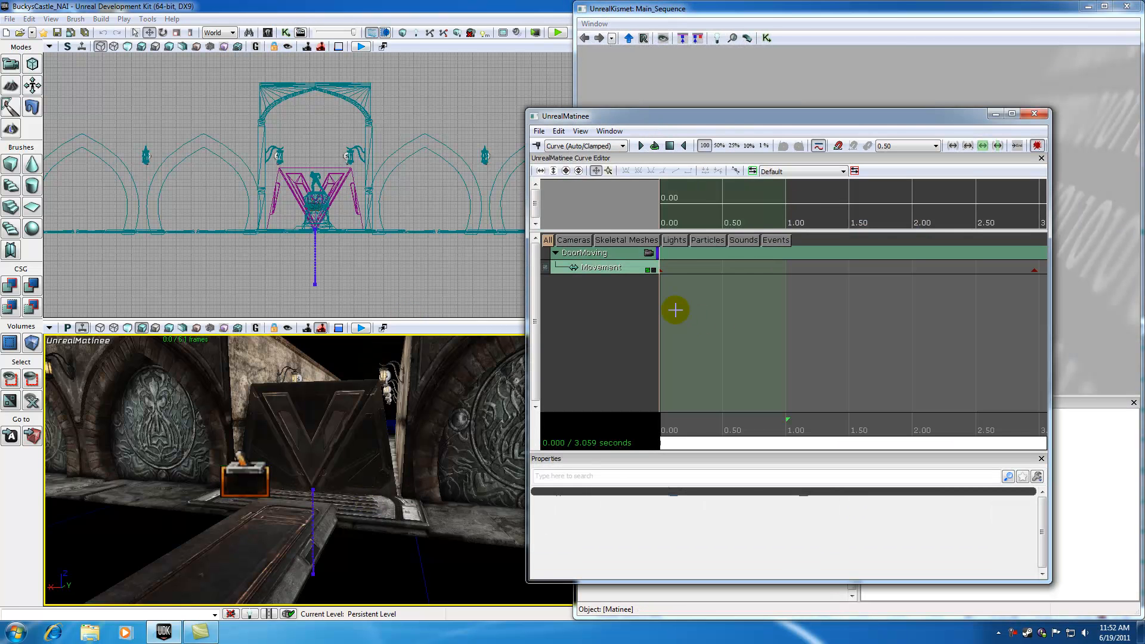